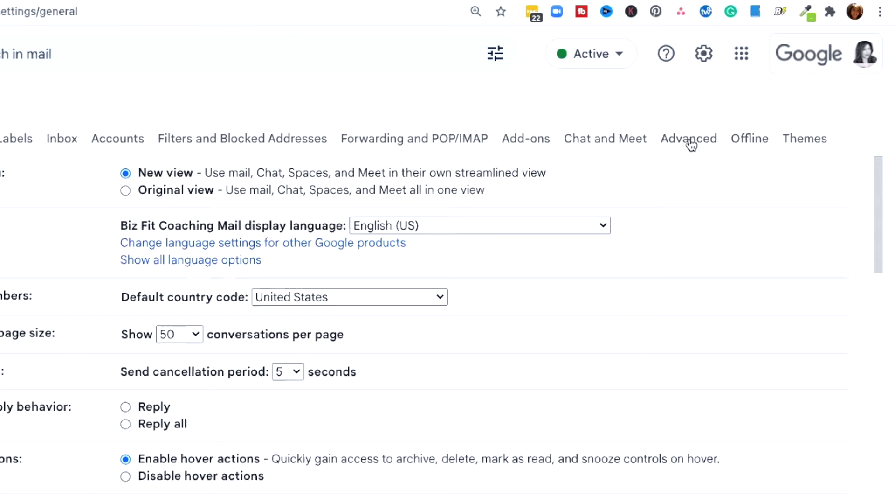
Enable Templates in the advanced mail settings and save the changes.
click(689, 143)
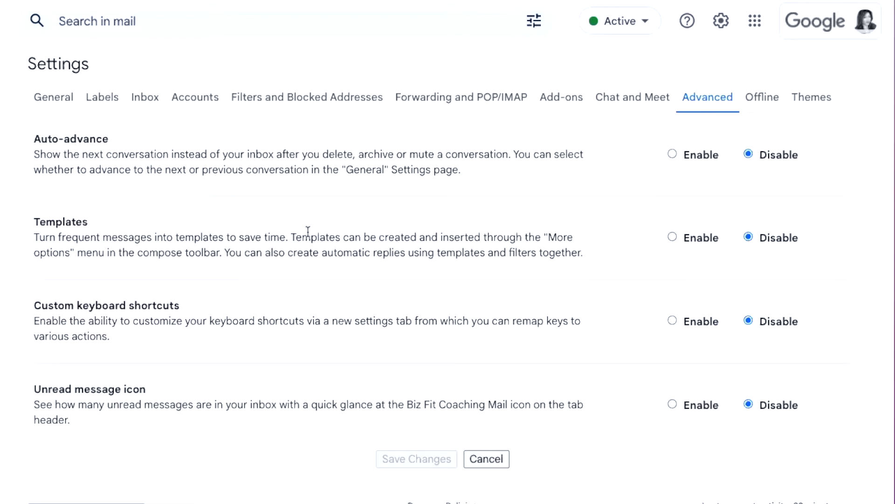
click(672, 237)
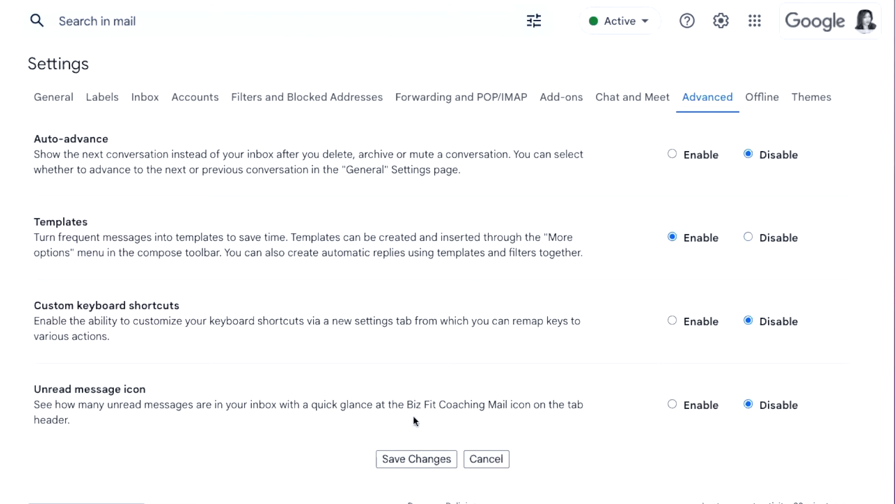
click(404, 458)
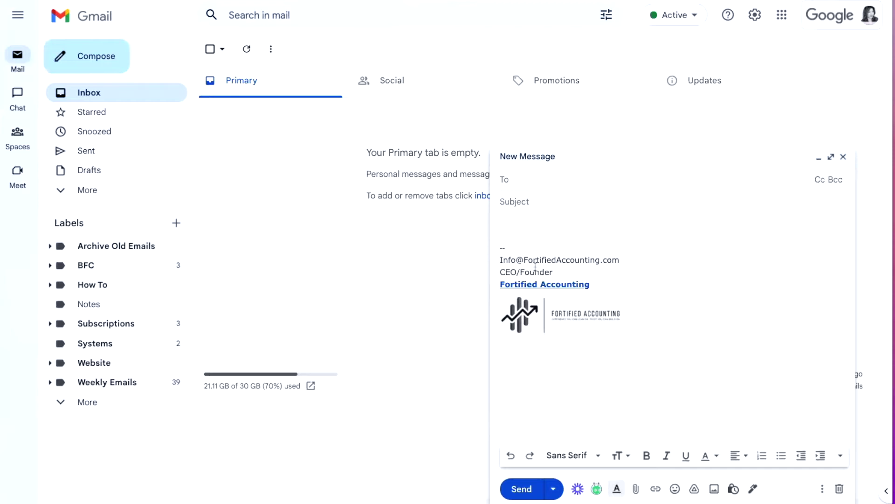
Examine the email signature and the signature default options for new emails in the general mail settings.
click(755, 15)
click(819, 159)
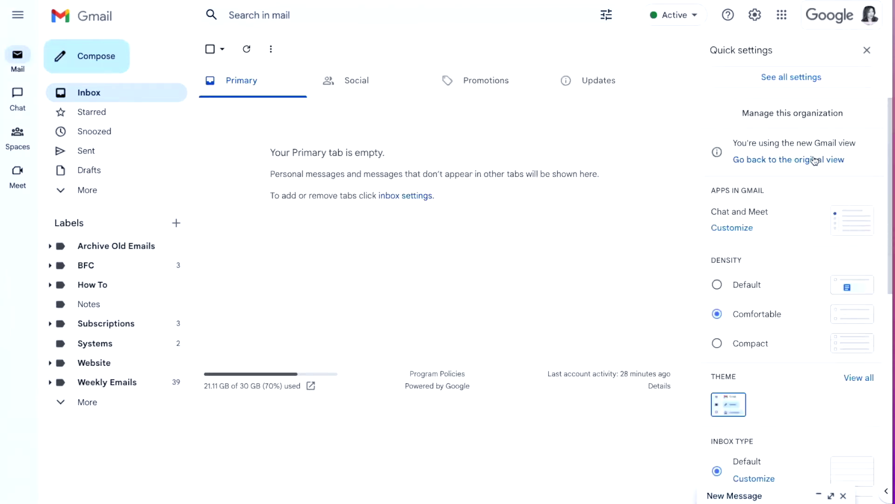
click(789, 79)
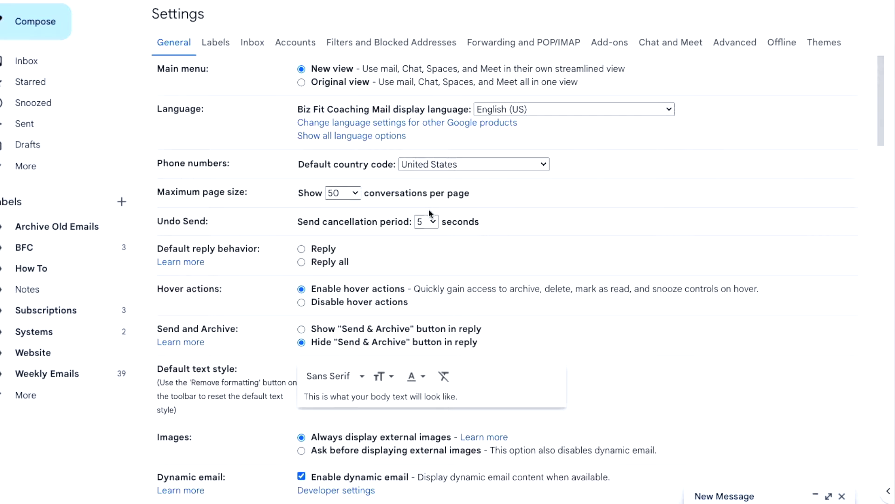
scroll(429, 209, down, 8)
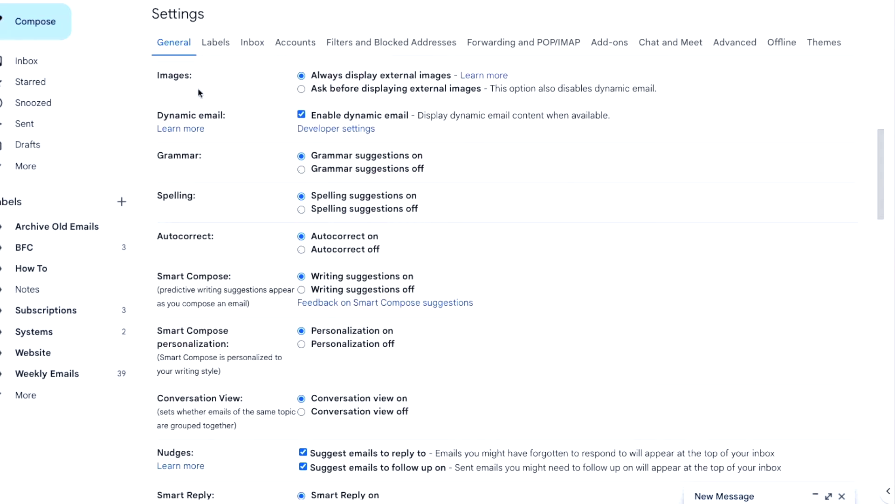
scroll(279, 189, down, 15)
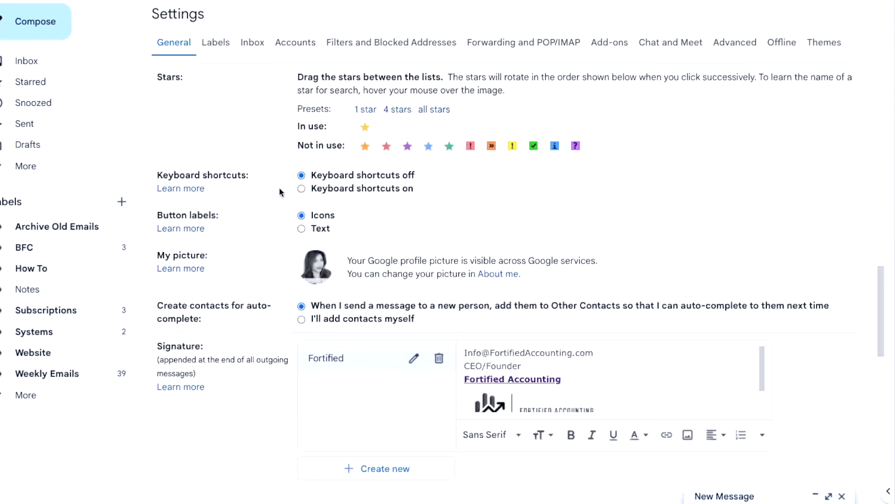
scroll(279, 189, down, 4)
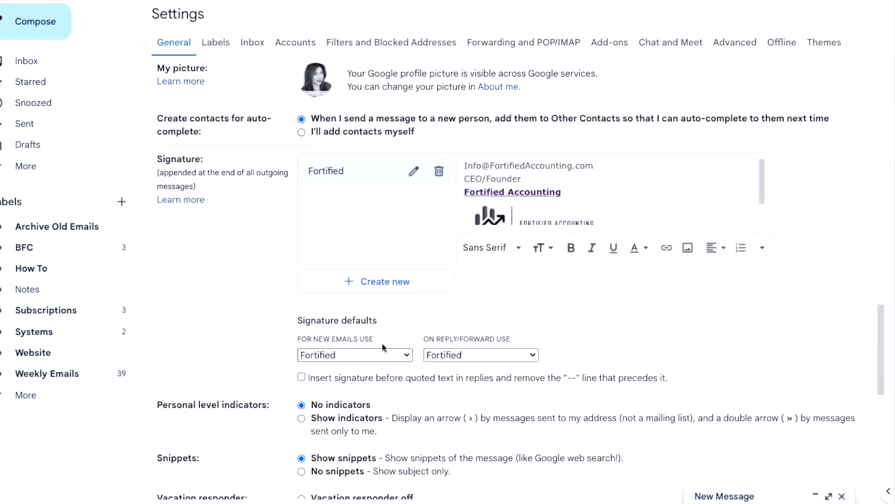
click(405, 356)
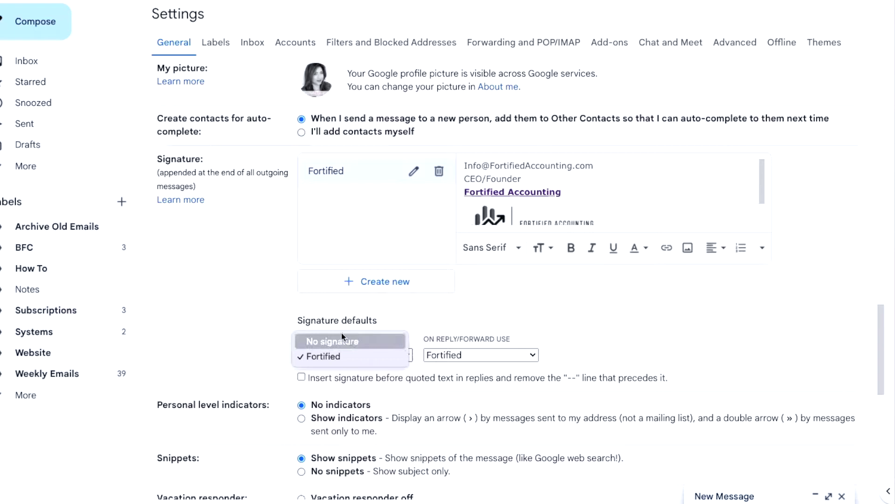
click(254, 333)
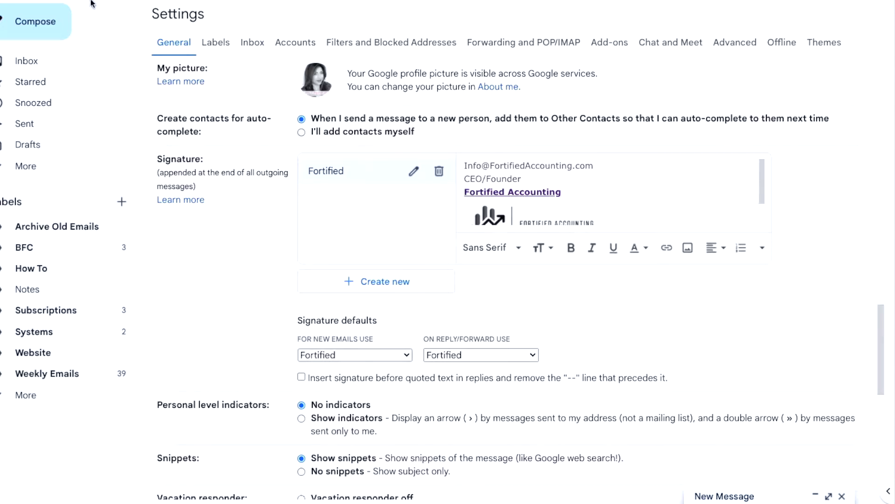
Open a new message to check its signature, close it and return to the inbox.
click(35, 21)
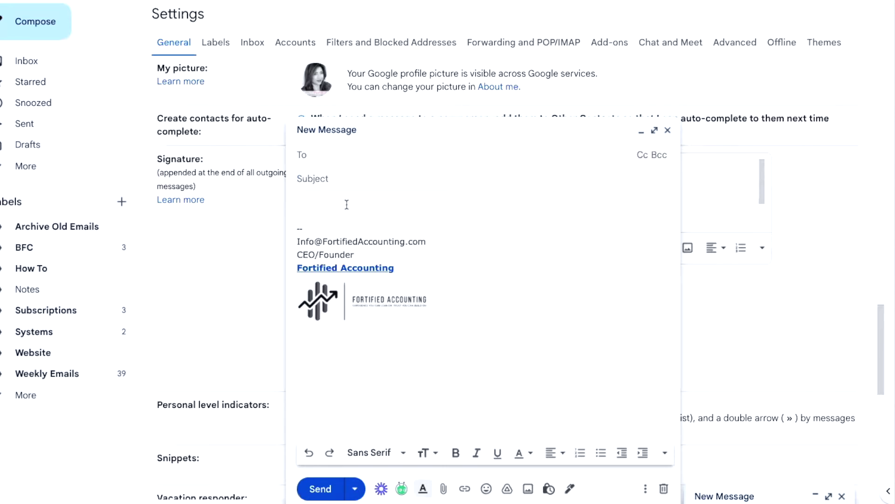
click(668, 132)
click(23, 63)
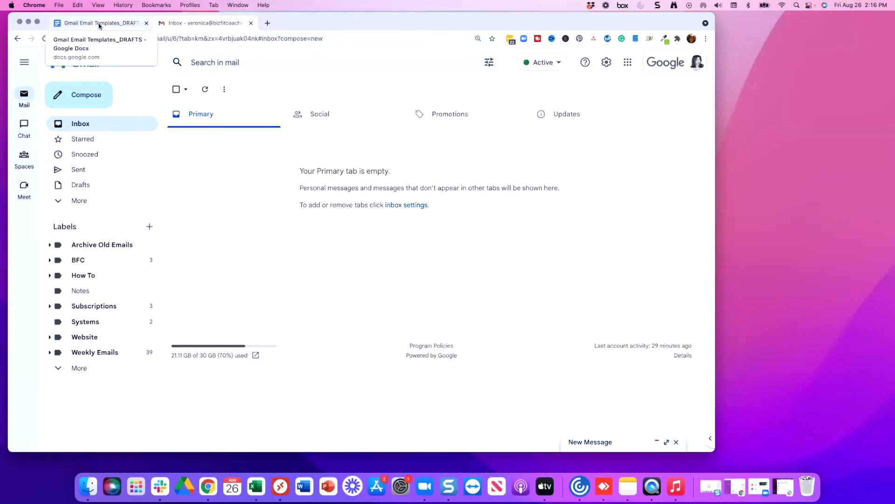
Switch to the Gmail Email Templates_DRAFTS document in Google Docs and widen the browser window.
click(100, 23)
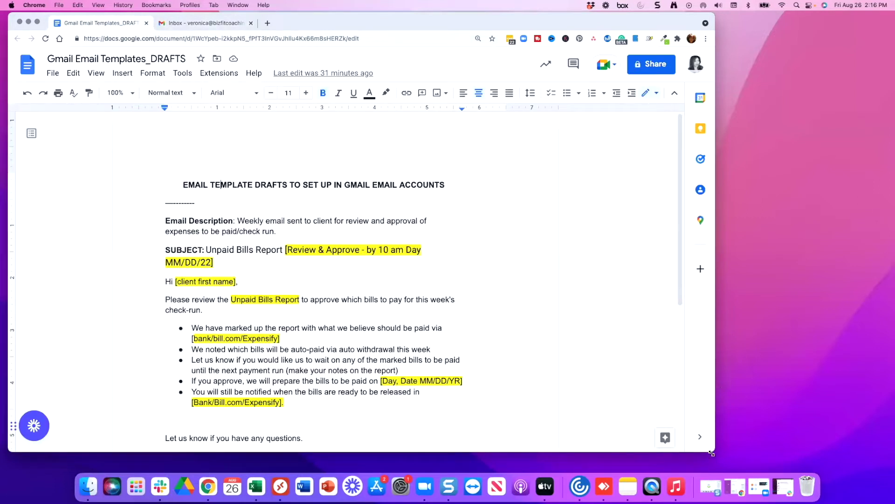
drag(711, 453, 778, 452)
scroll(521, 346, down, 2)
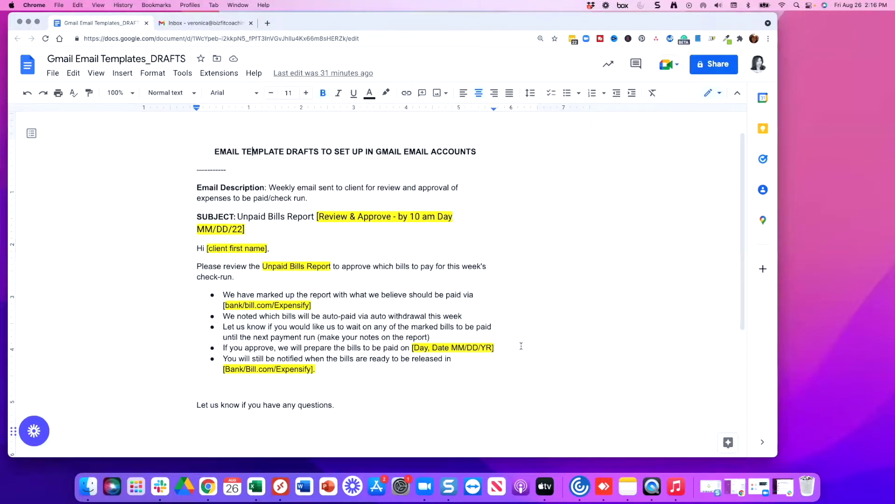
scroll(521, 345, down, 1)
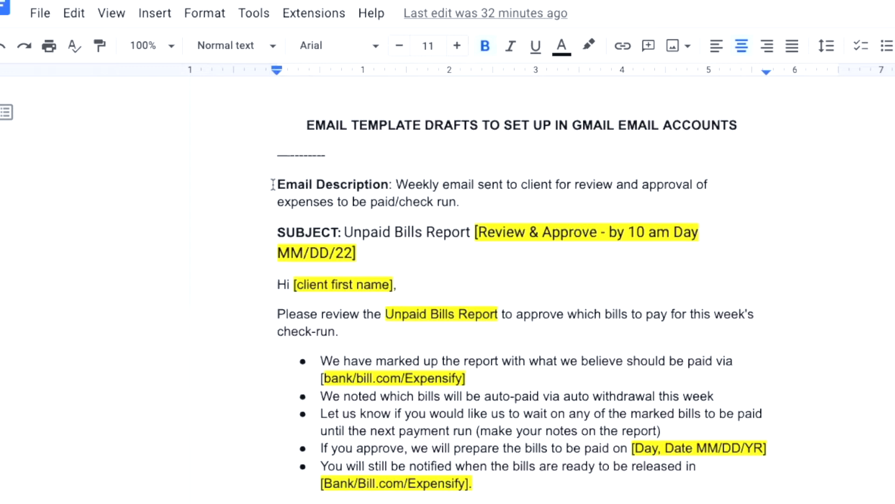
Examine the template draft's email description, subject line, highlighted placeholders and body text from the greeting to the closing line.
drag(273, 185, 494, 198)
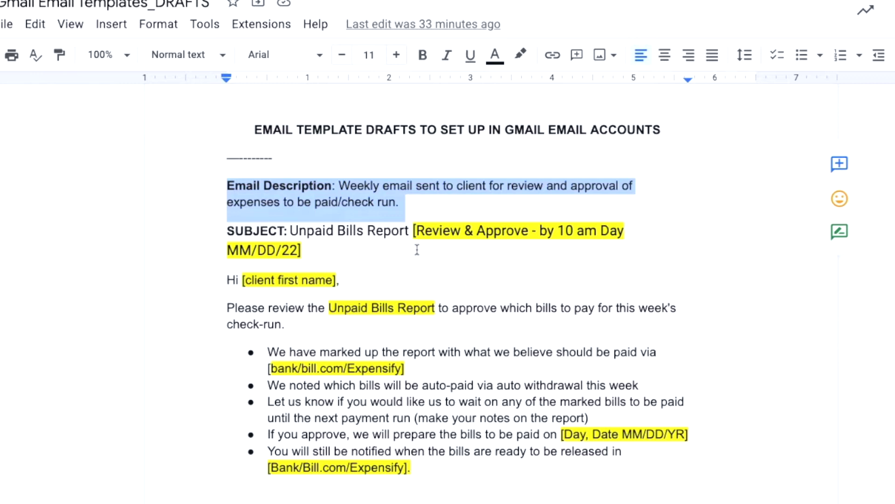
drag(413, 231, 418, 242)
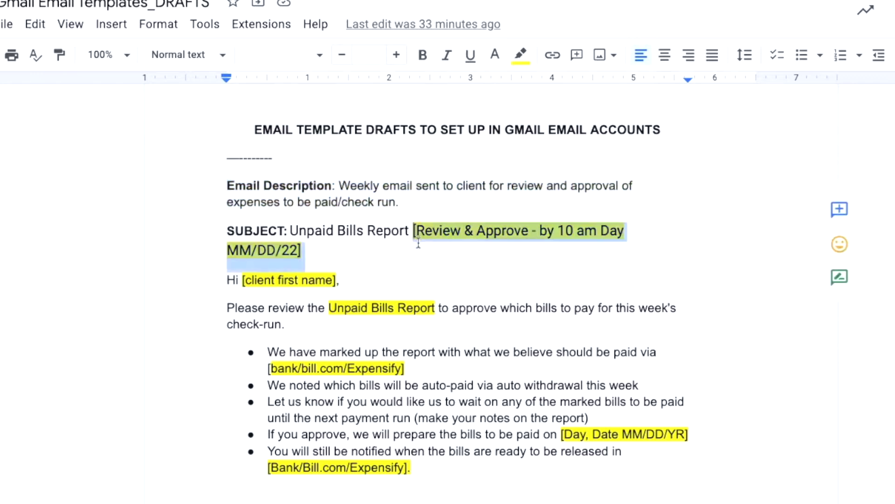
click(426, 267)
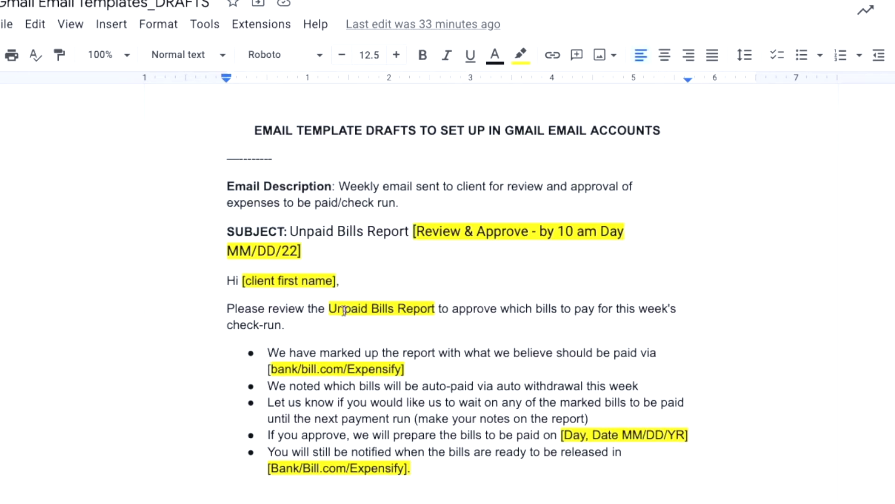
scroll(424, 238, up, 1)
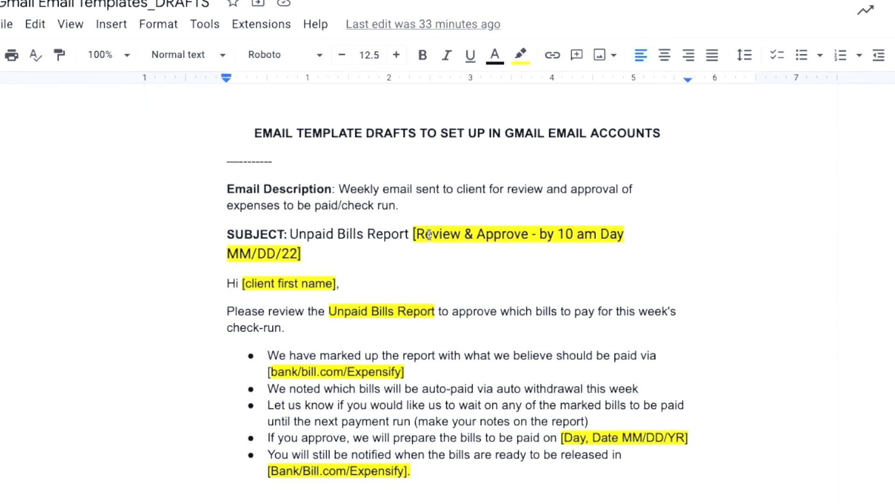
drag(228, 234, 295, 234)
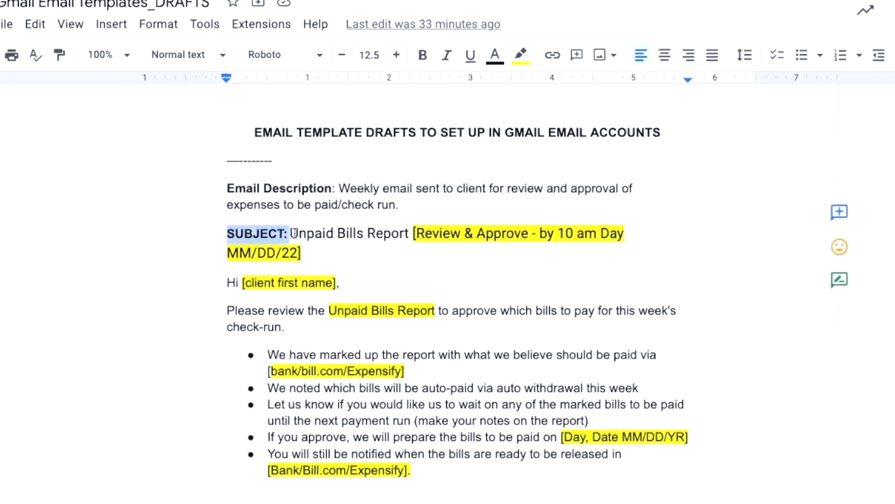
drag(226, 283, 448, 495)
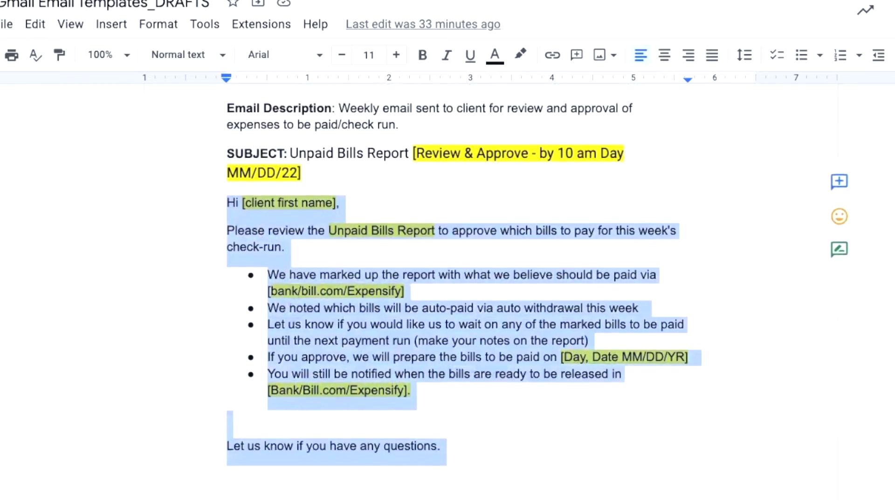
click(457, 459)
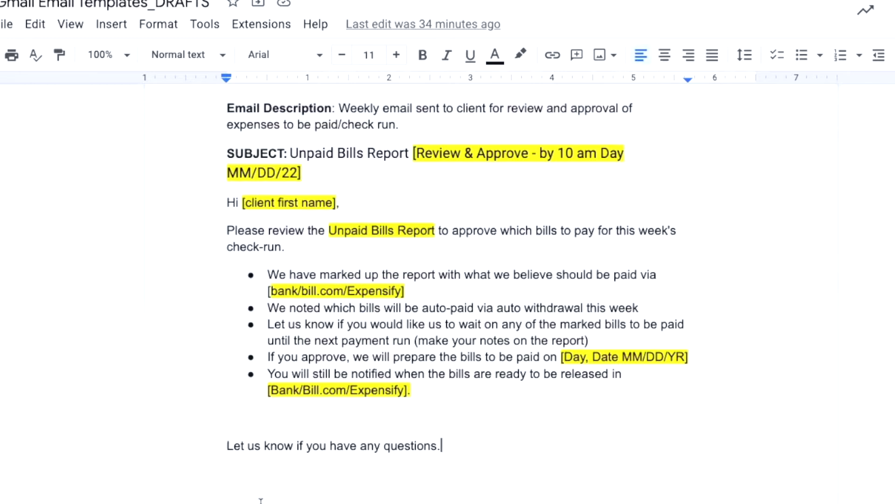
scroll(261, 500, up, 3)
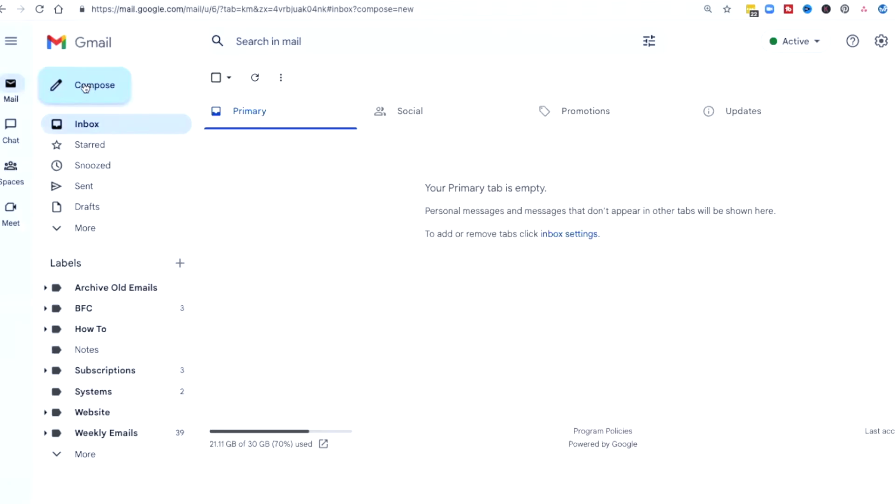
Start a new message in Gmail and delete the whole signature from its body.
click(86, 87)
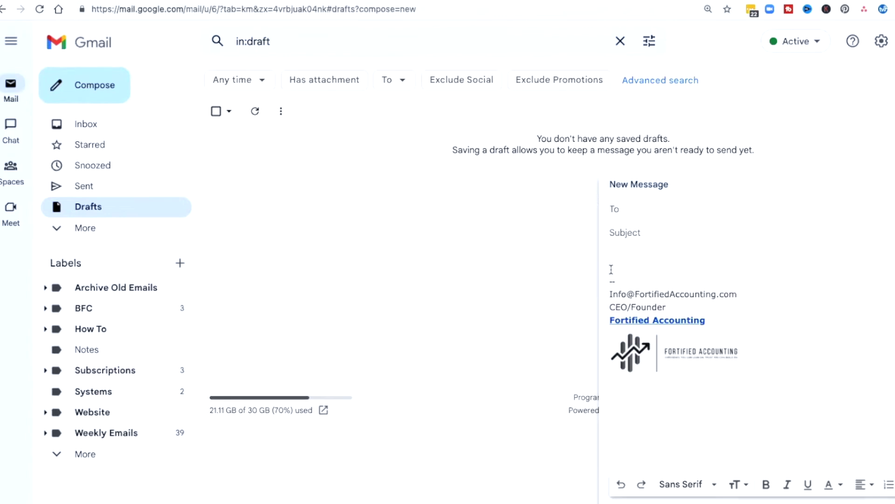
drag(611, 269, 744, 363)
key(BackSpace)
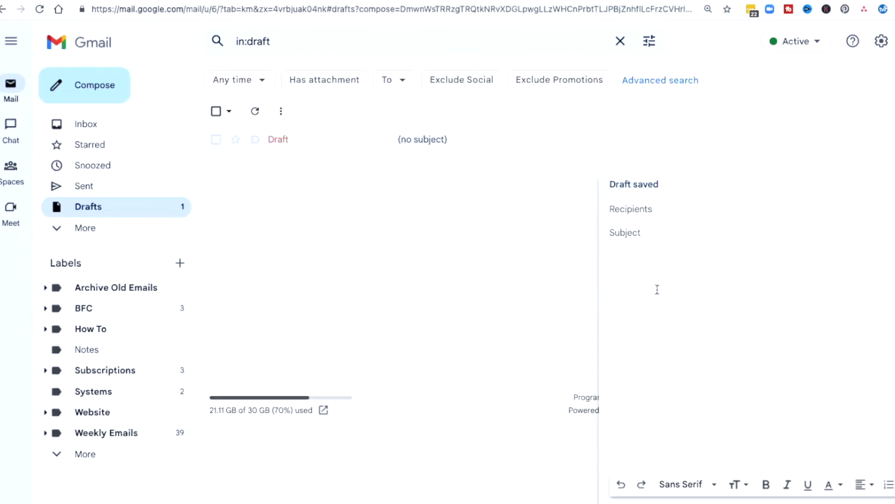
Copy the Unpaid Bills Report draft from its SUBJECT line through the closing line in Google Docs into the Gmail message body.
key(ctrl+Tab)
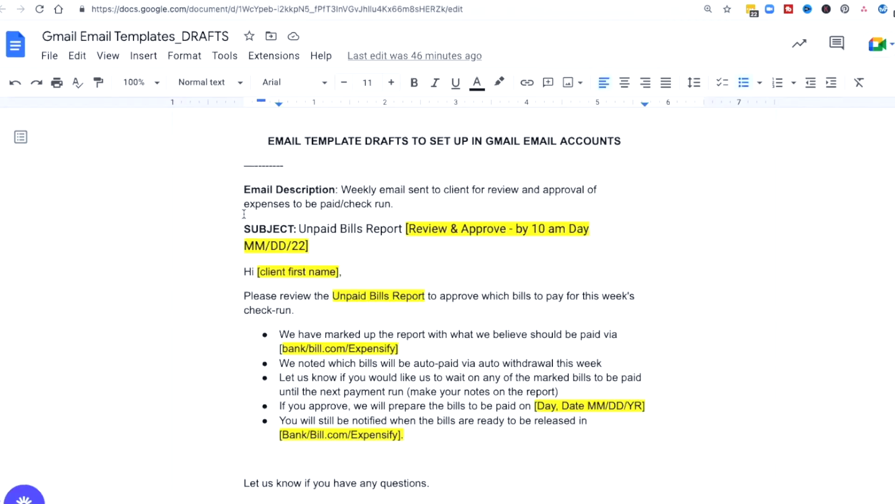
drag(243, 225, 440, 498)
right_click(298, 250)
key(Escape)
click(258, 2)
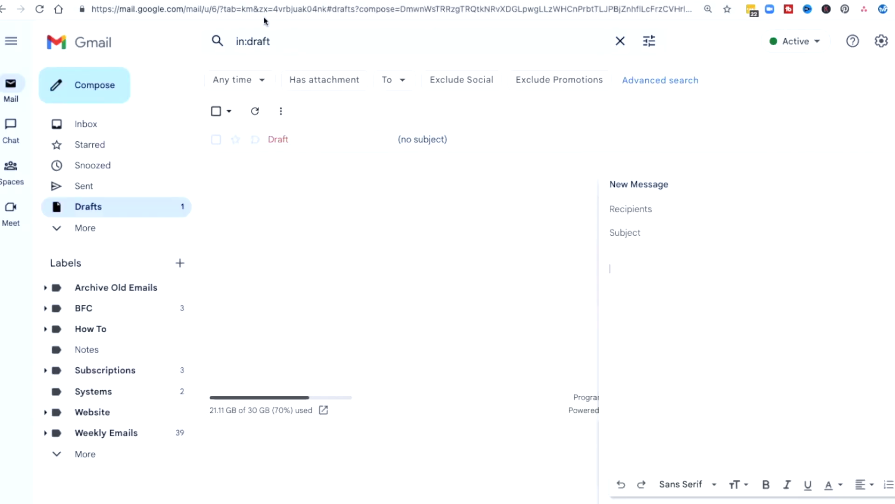
right_click(628, 256)
click(648, 342)
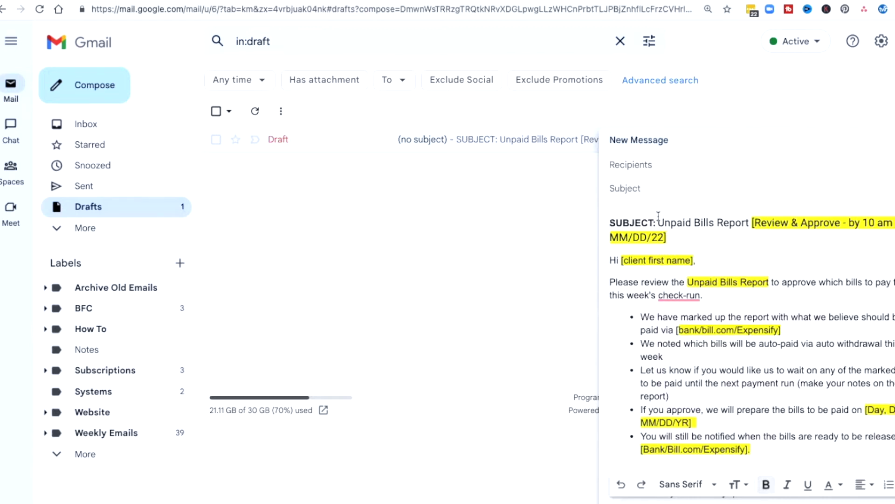
Remove the extra blank line above "Let us know if you have any questions." in the message body.
drag(659, 216, 750, 223)
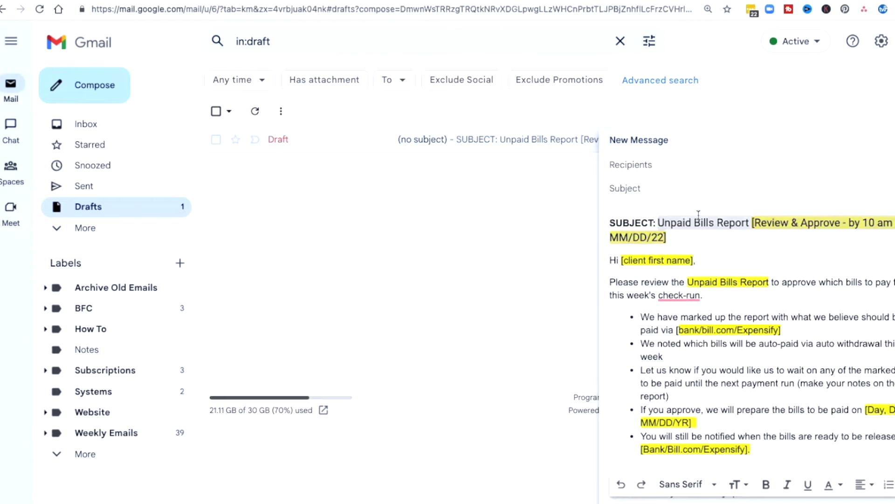
click(695, 230)
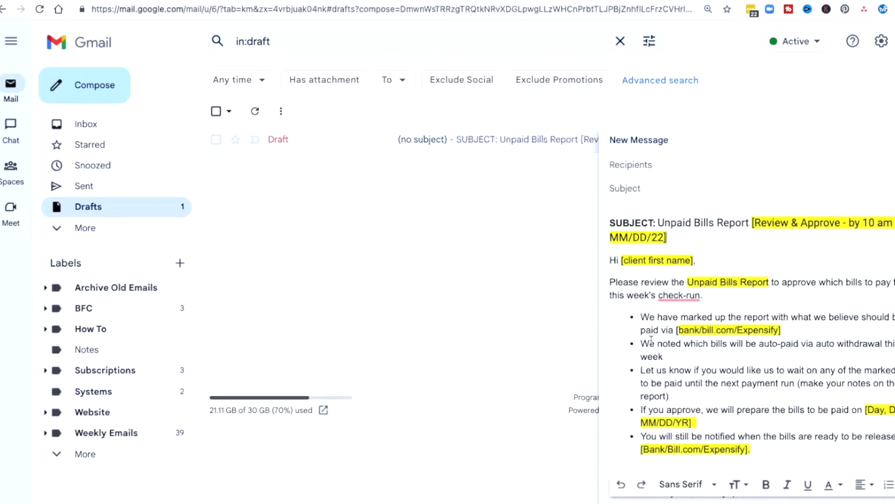
scroll(662, 409, down, 1)
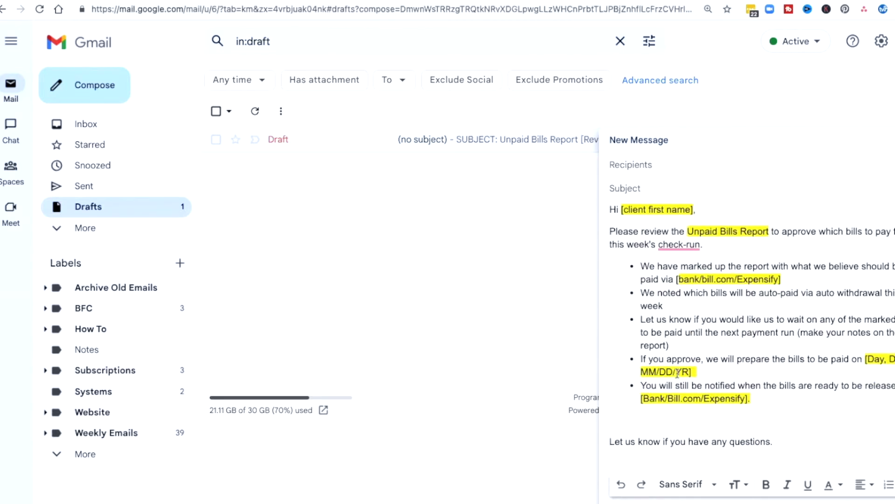
click(650, 427)
key(Delete)
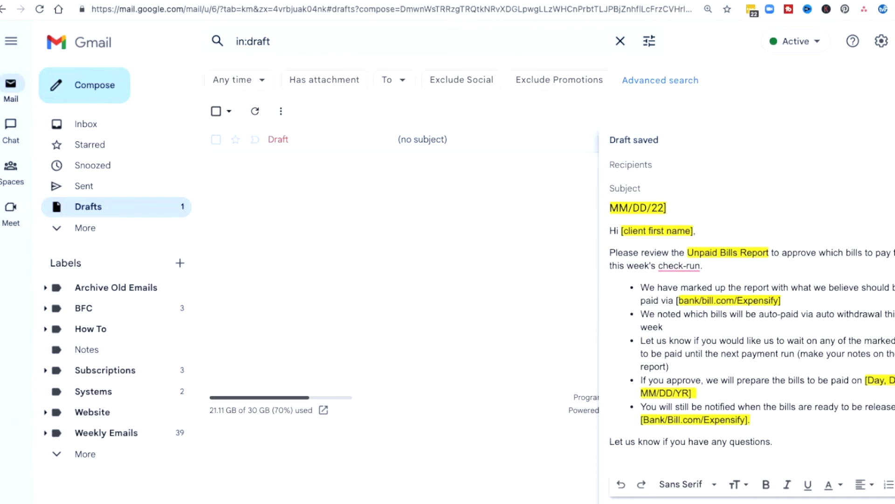
Save the draft as a new template named "AP-Unpaid Bills Report Review" and discard the draft message.
click(894, 484)
mouse_move(892, 387)
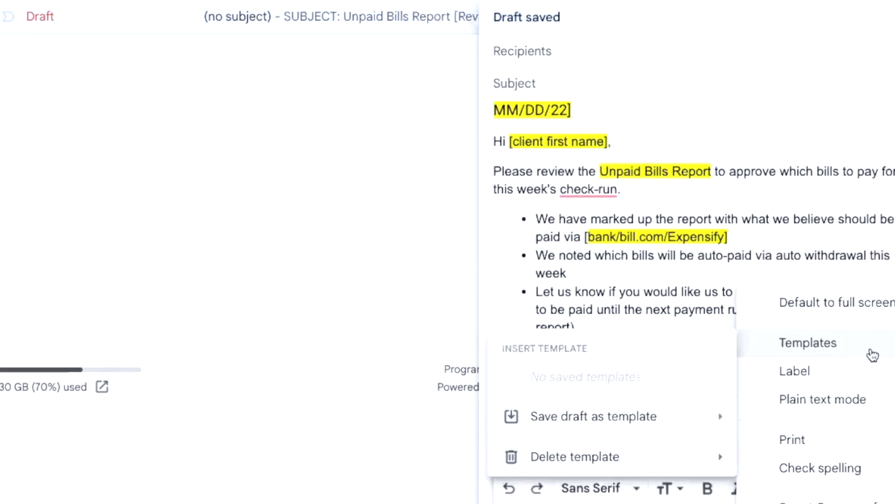
mouse_move(627, 424)
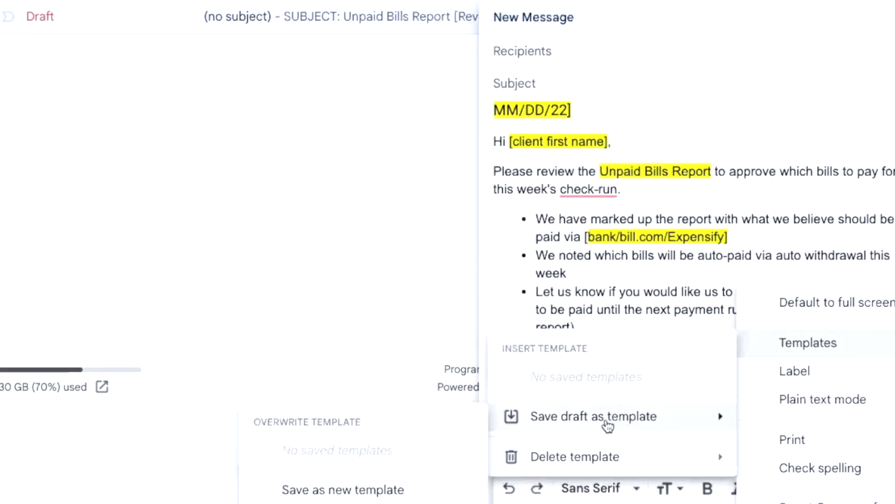
click(371, 490)
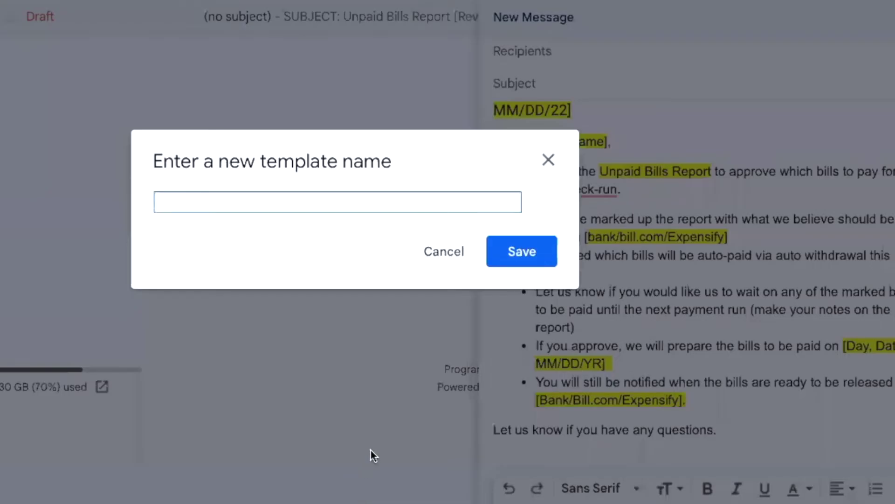
text(AP-Unpaid Bills Report Review)
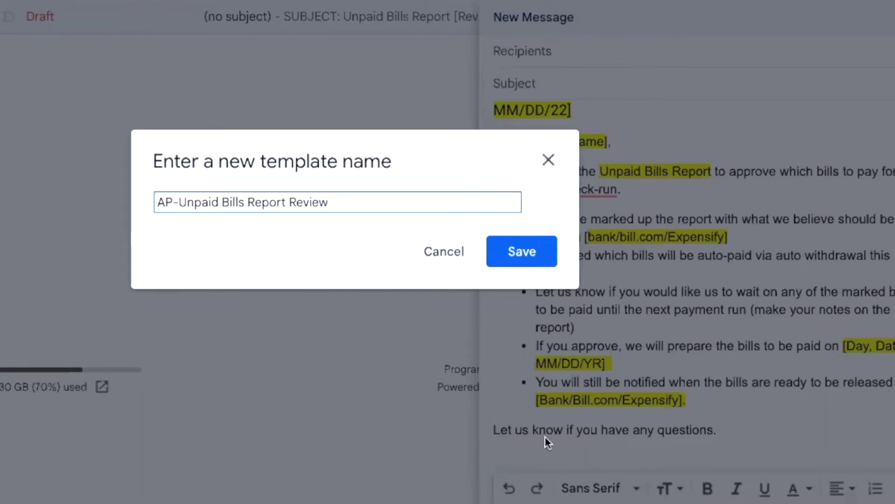
click(528, 269)
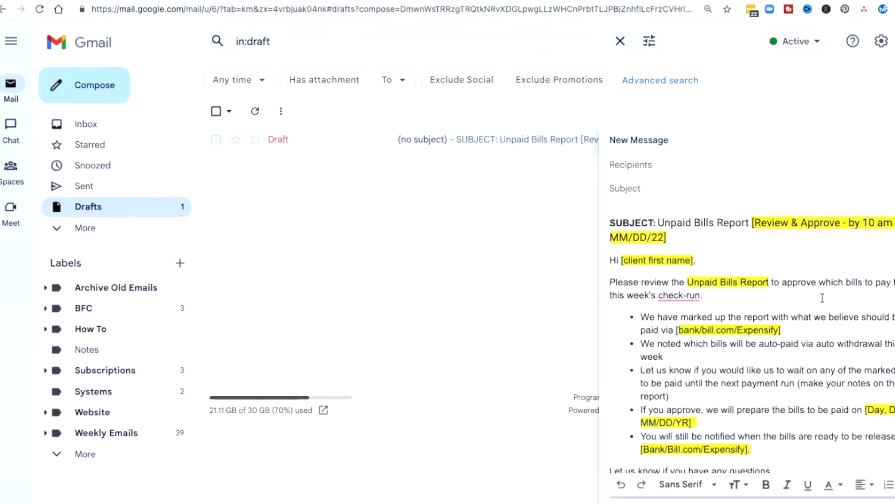
key(ctrl+shift+d)
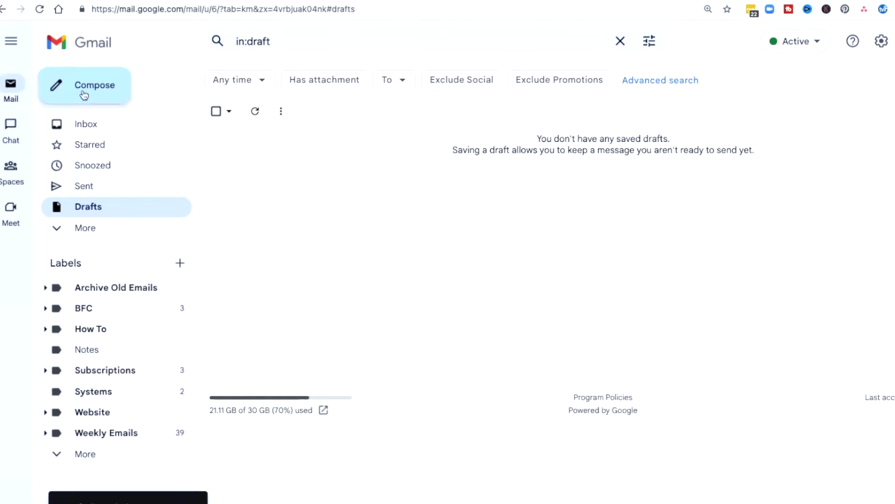
Start a new message and insert the saved template "AP-Unpaid Bills Report Review" into it.
click(83, 95)
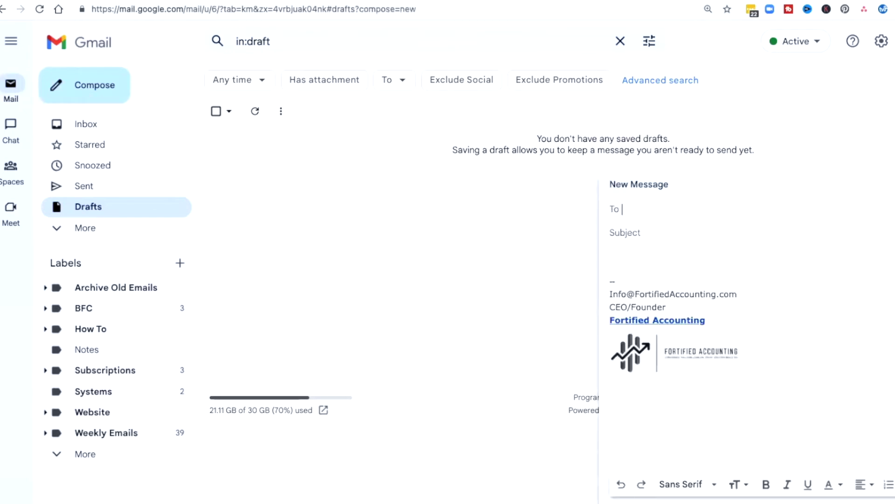
click(892, 484)
mouse_move(870, 382)
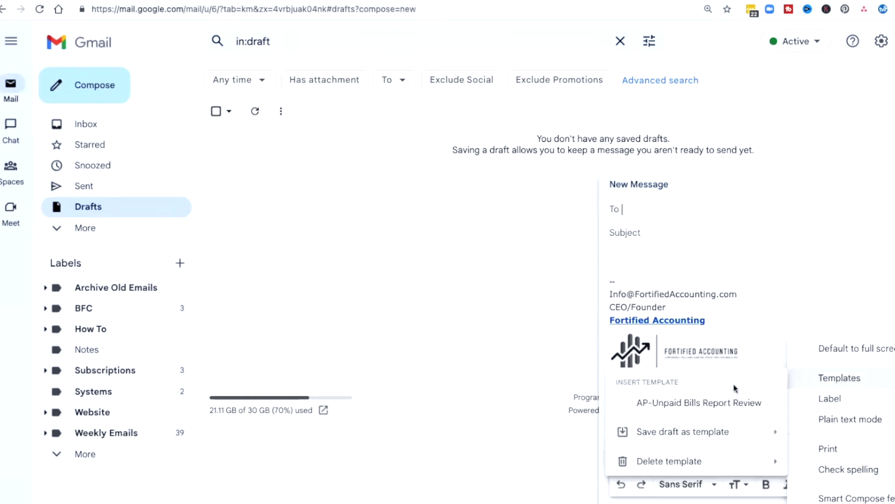
click(706, 404)
Remove the blank line above the signature and reword the closing line as "Let us know if you have any questions or concerns.".
scroll(704, 377, down, 3)
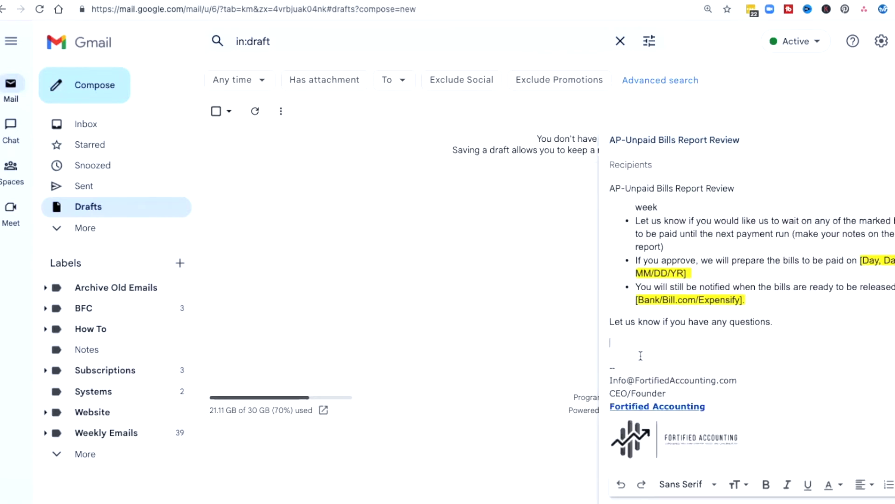
key(BackSpace)
key(BackSpace)
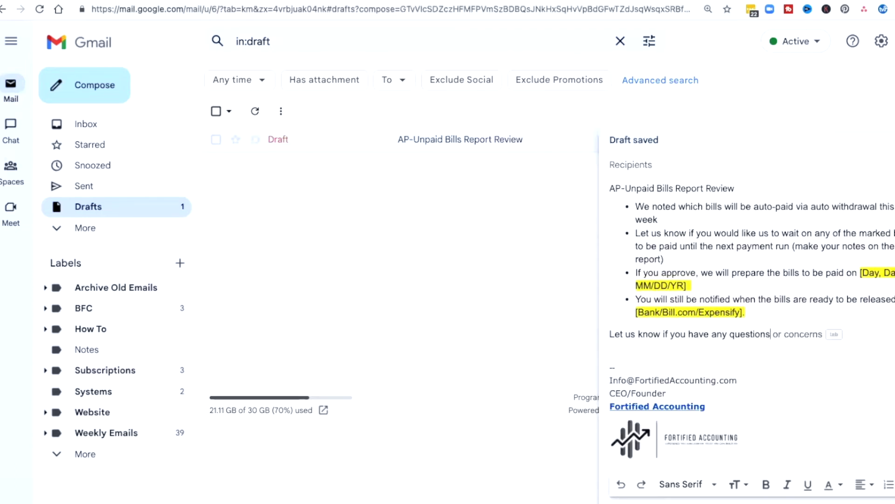
Replace the message subject with "Unpaid Bills Report [Review & Approve - by 10 am Day MM/DD/22]", cut from the body's SUBJECT line.
scroll(659, 223, up, 3)
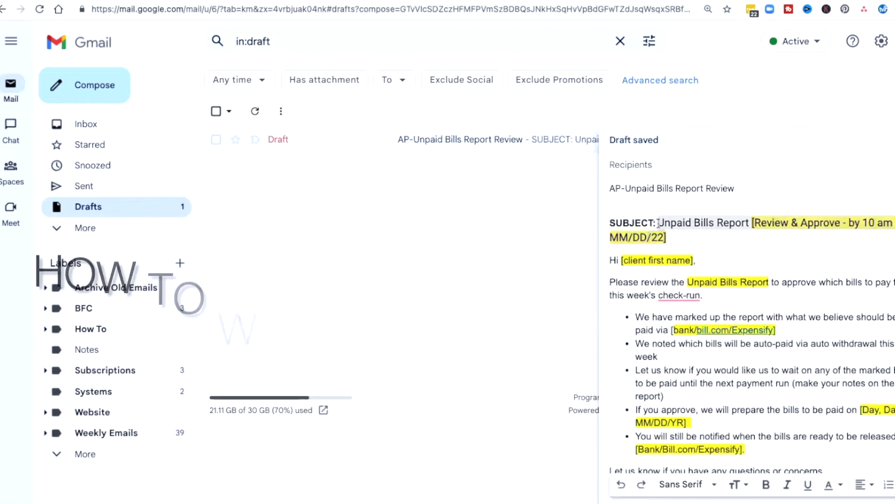
drag(659, 223, 667, 238)
right_click(662, 228)
click(677, 298)
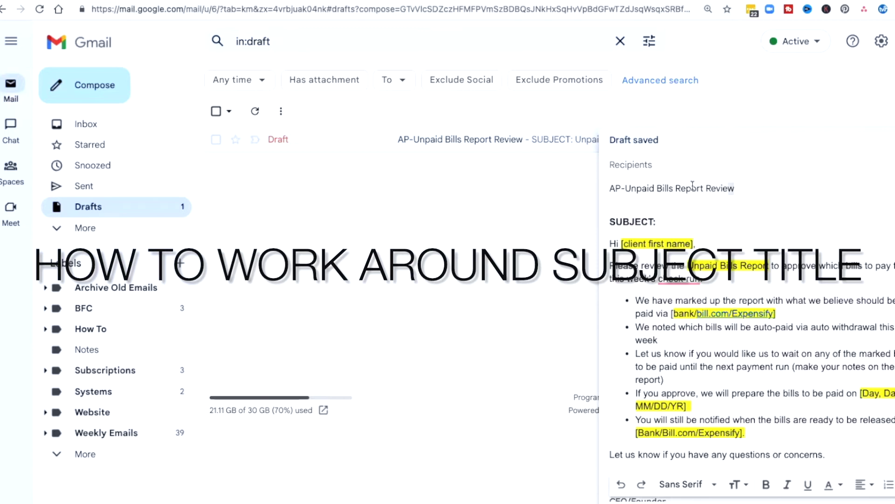
drag(692, 185, 587, 189)
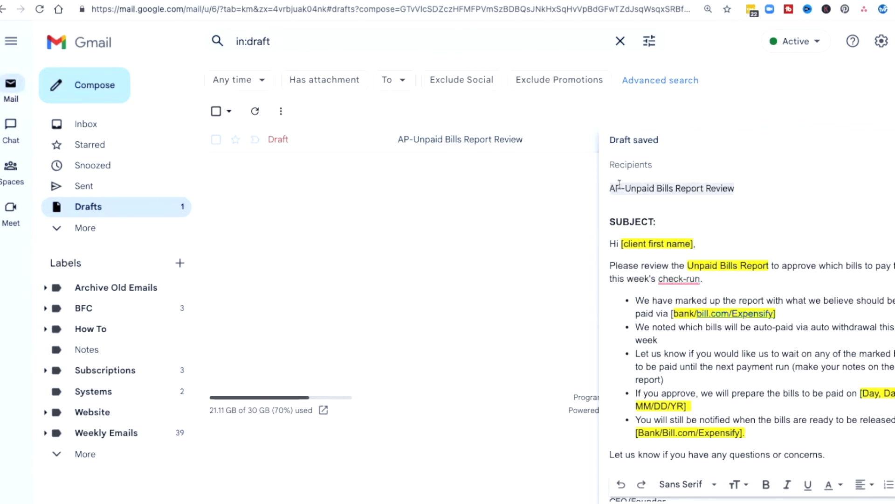
key(ctrl+v)
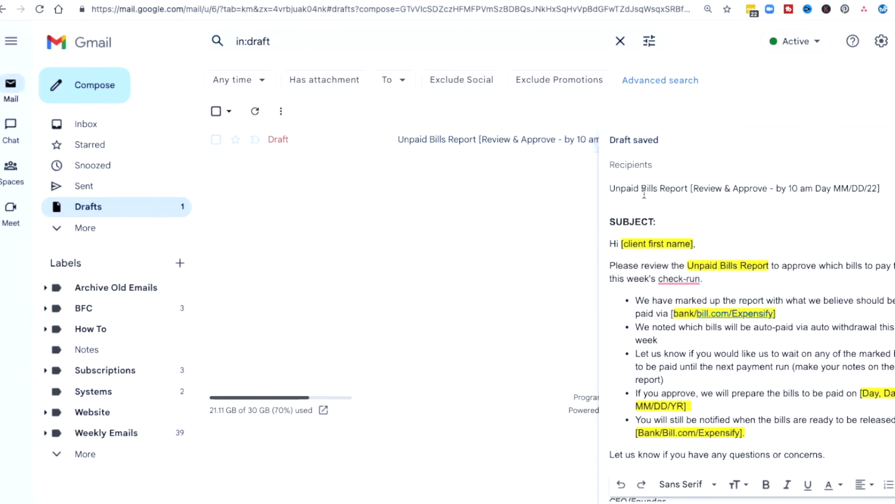
Delete the leftover "SUBJECT:" label and its empty line above the greeting in the message body.
drag(651, 217, 587, 216)
key(BackSpace)
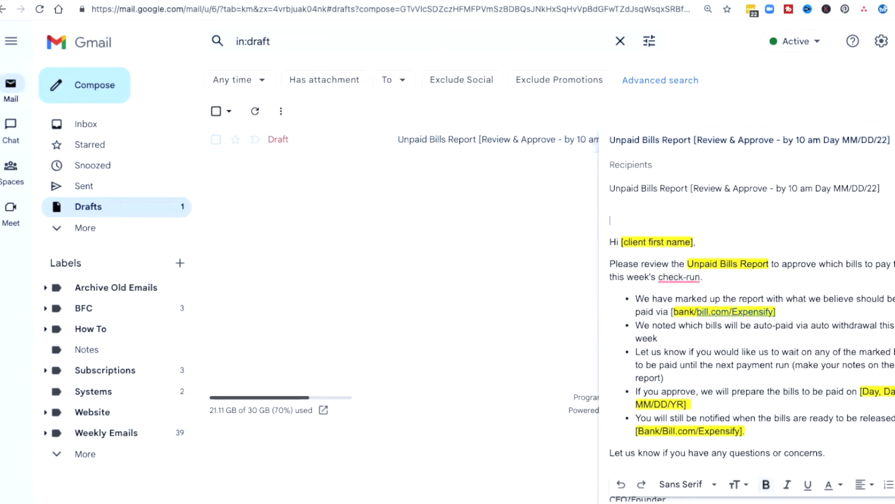
key(Delete)
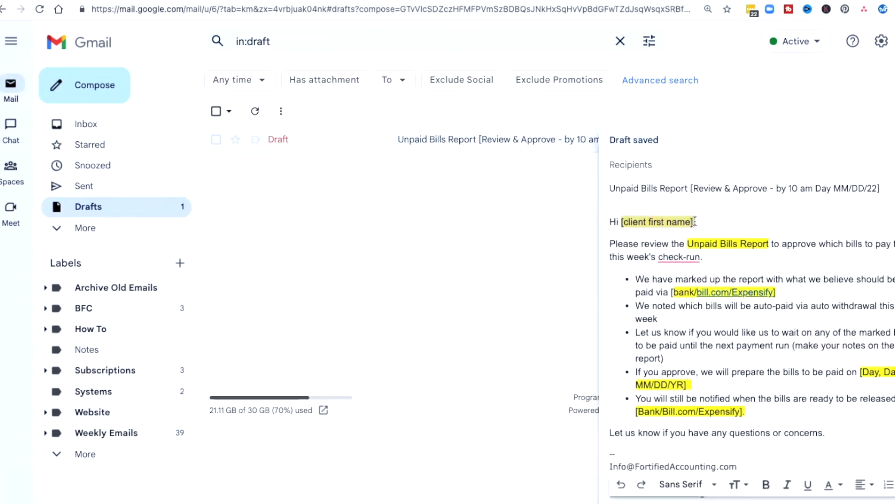
Replace the [client first name] placeholder in the greeting with the client's name and a comma, and clear its yellow highlight with a white background.
text(Snow)
text( White)
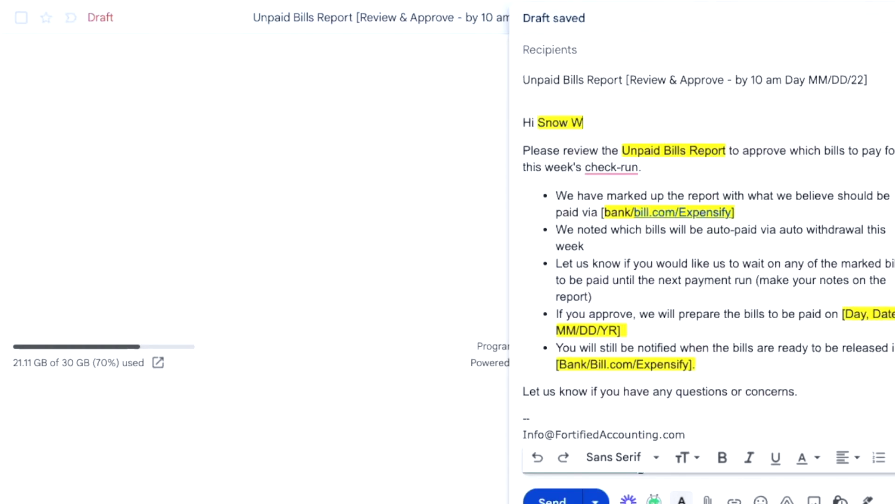
text(,)
shift+click(539, 123)
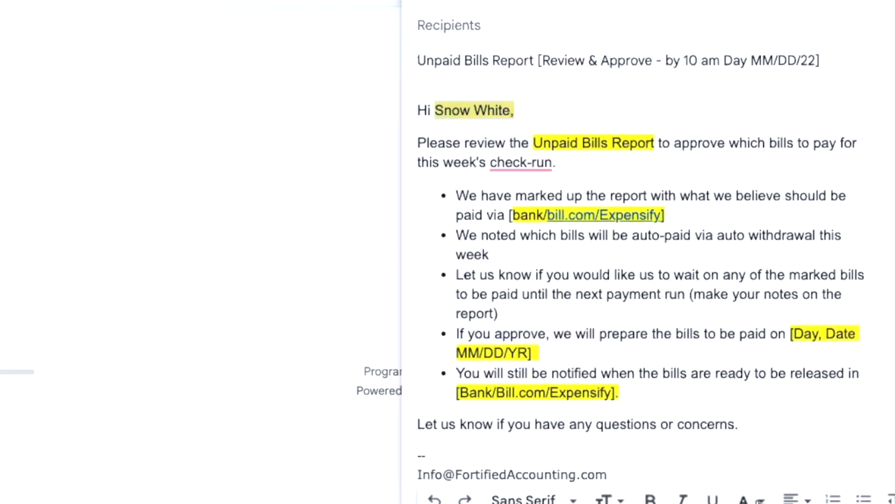
click(748, 500)
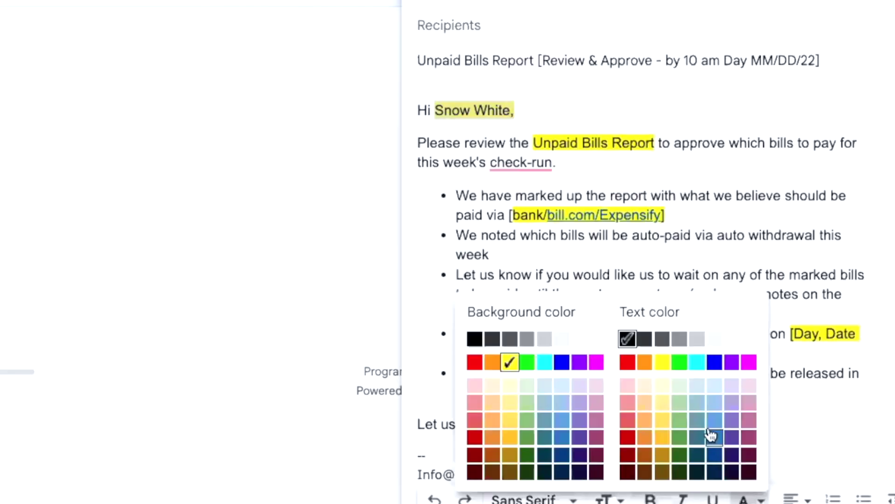
click(593, 337)
click(574, 275)
Review the remaining highlighted placeholders in the body, the link options for "Unpaid Bills Report", and the date placeholder in the subject line.
drag(624, 392, 450, 136)
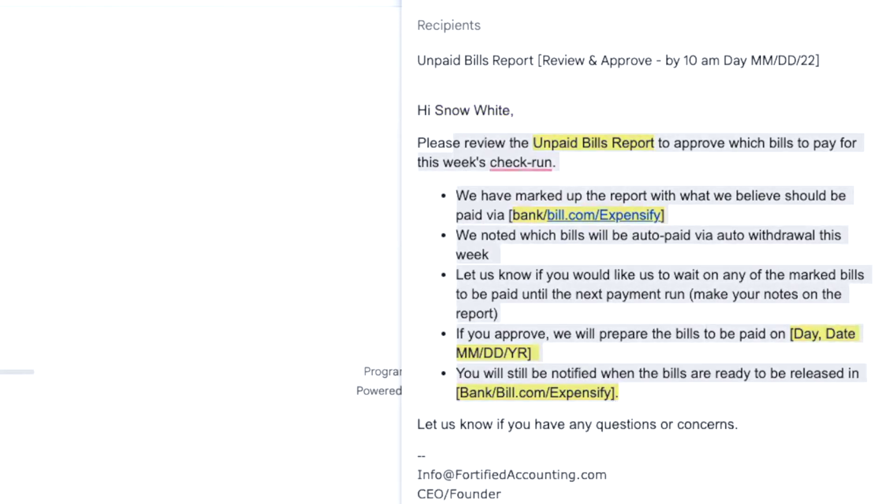
click(631, 310)
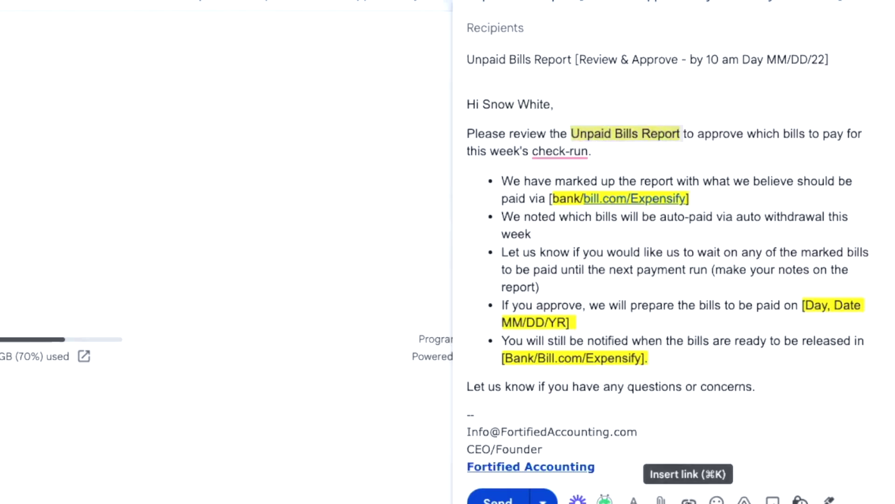
click(688, 499)
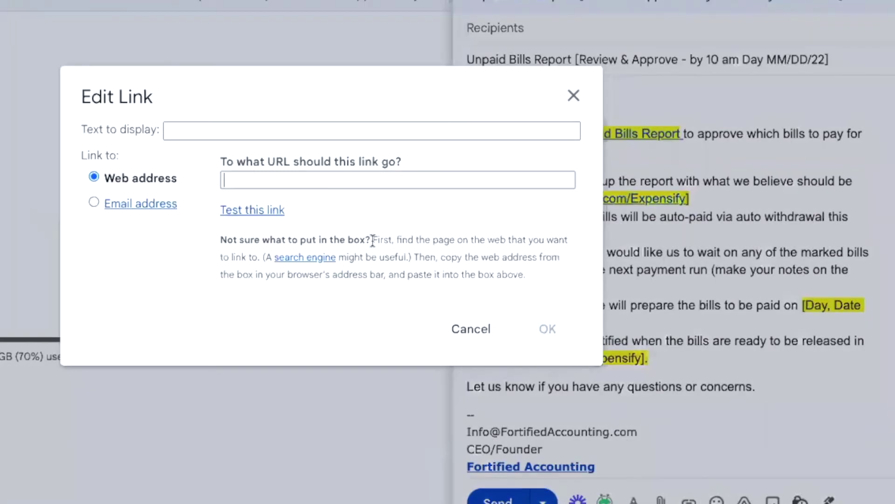
click(468, 334)
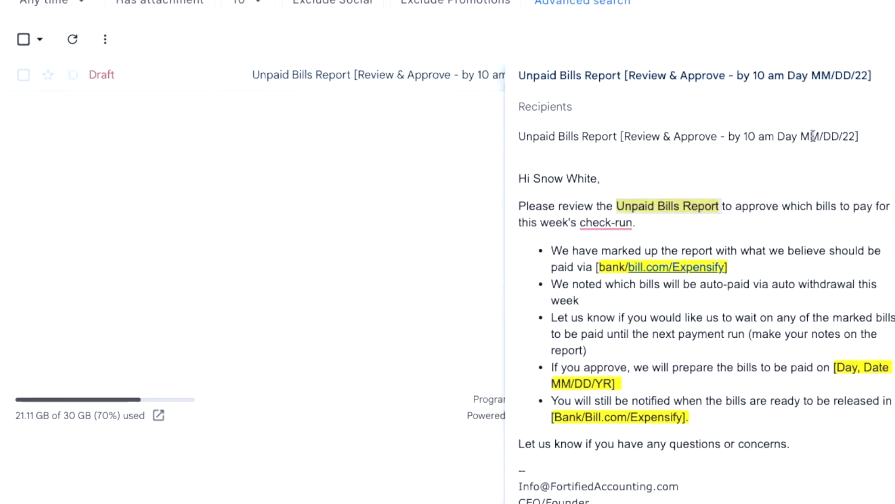
click(623, 137)
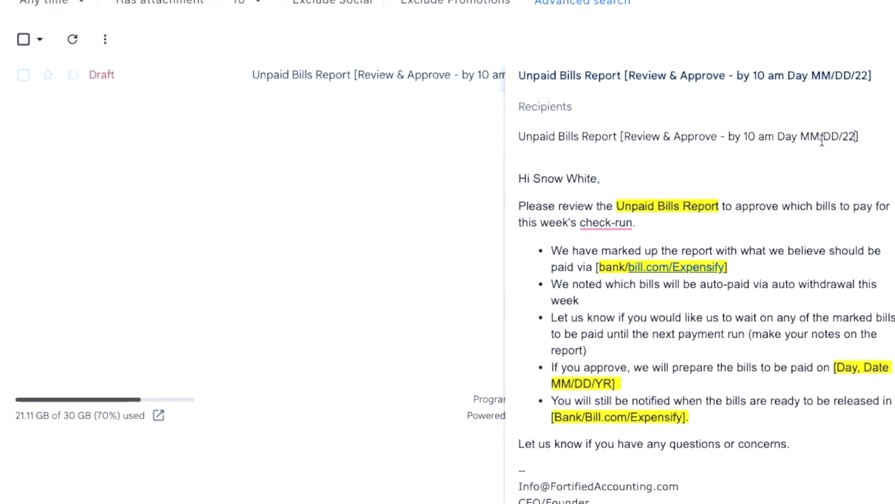
drag(800, 136, 855, 136)
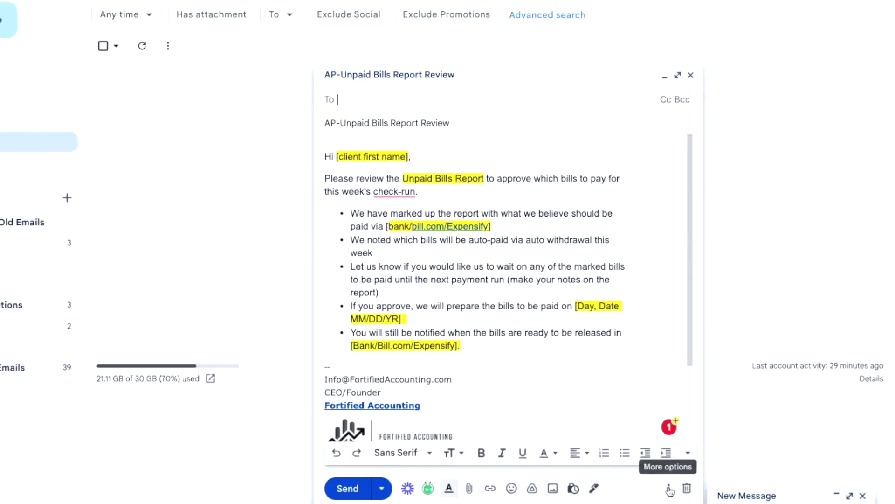
Delete the saved template "AP-Unpaid Bills Report Review" and check the list of saved templates in a new message.
click(669, 489)
mouse_move(719, 347)
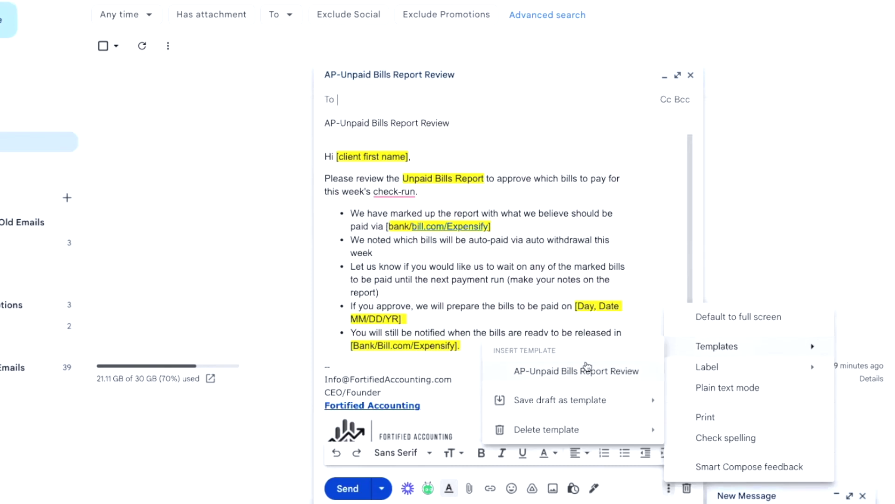
mouse_move(579, 430)
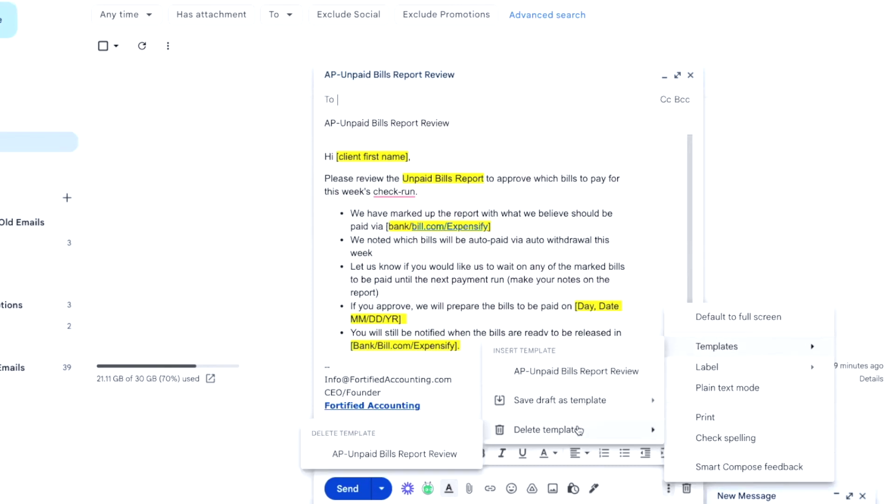
click(419, 455)
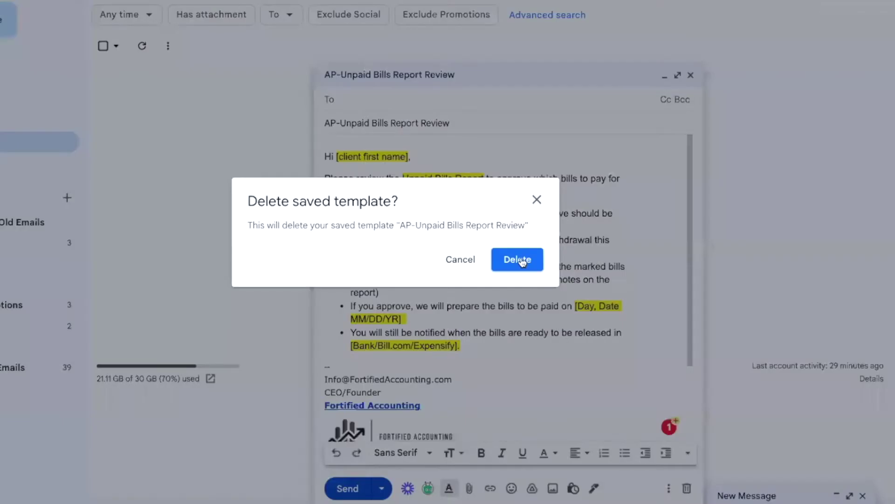
click(519, 258)
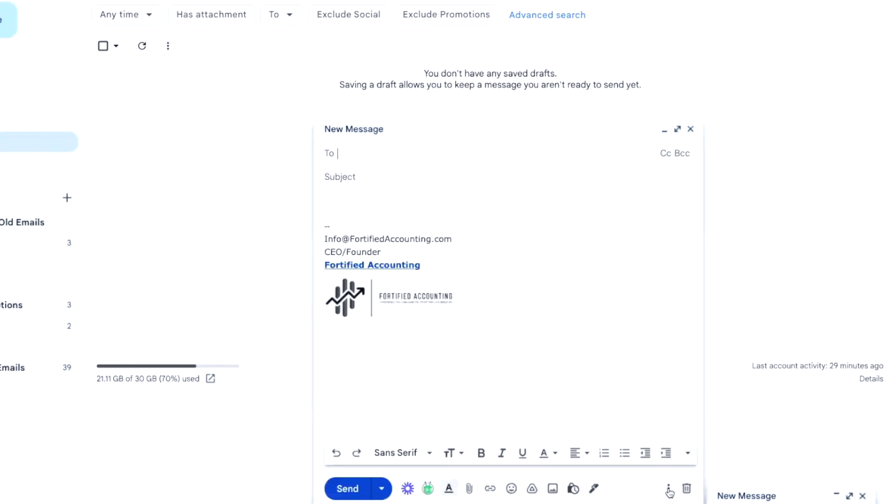
click(668, 488)
mouse_move(694, 350)
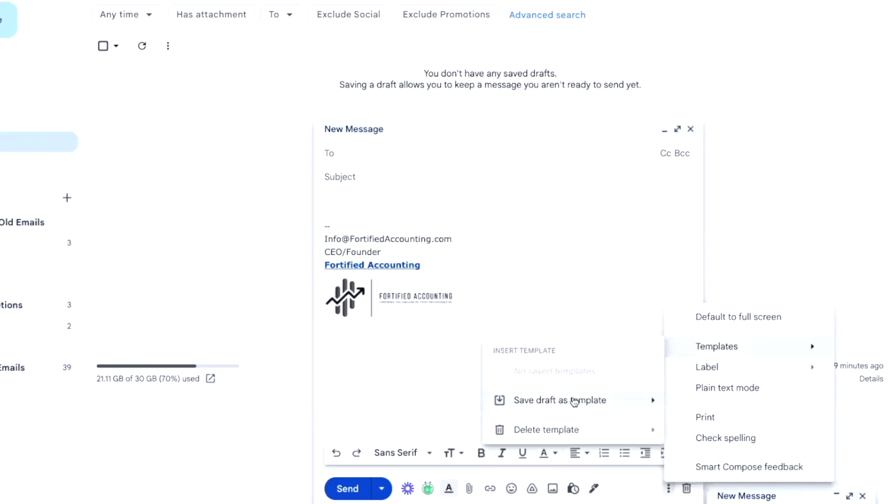